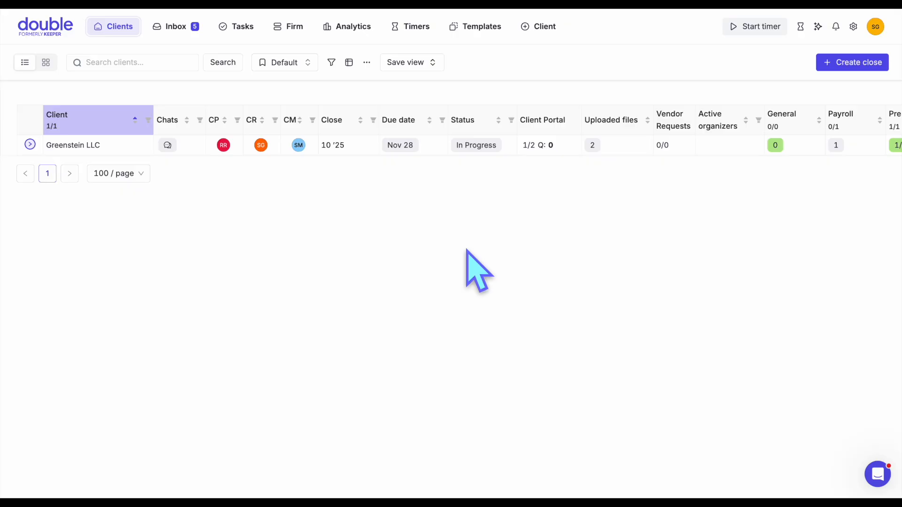
- Open the Oct '25 close for Greenstein LLC and refresh its QuickBooks data
left_click(89, 147)
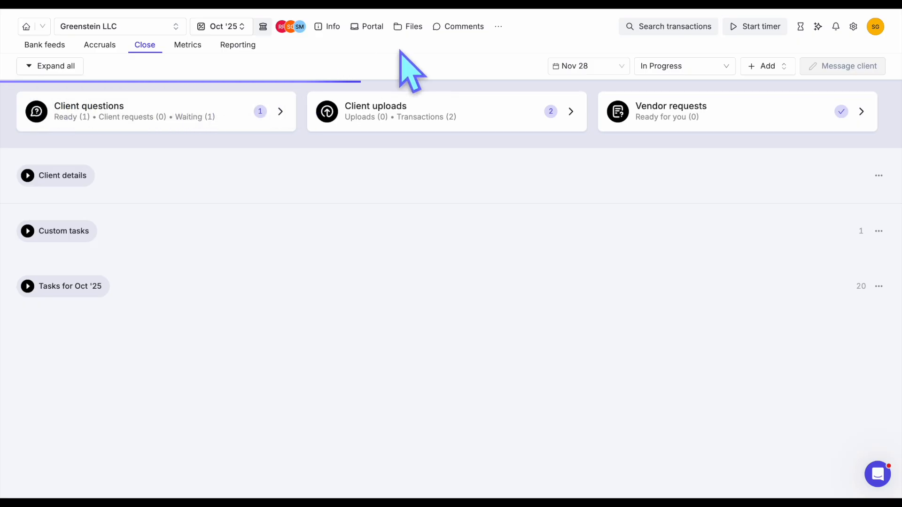
left_click(498, 27)
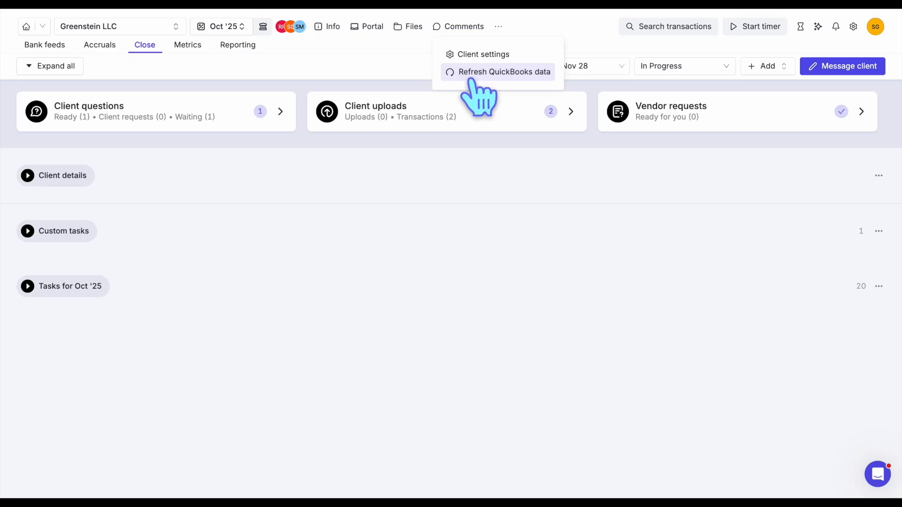
left_click(488, 71)
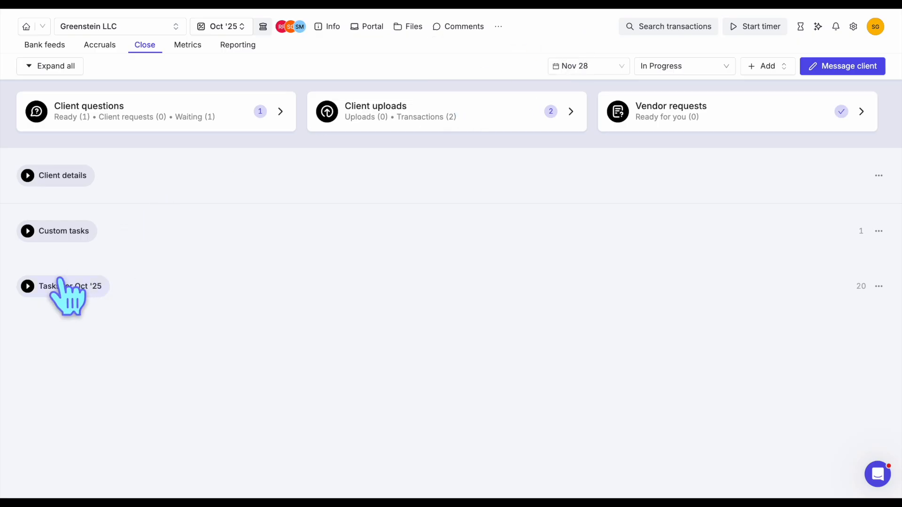
- Expand the Tasks for Oct '25 group and its Transaction Review section
left_click(60, 293)
scroll(233, 346, "down", 3)
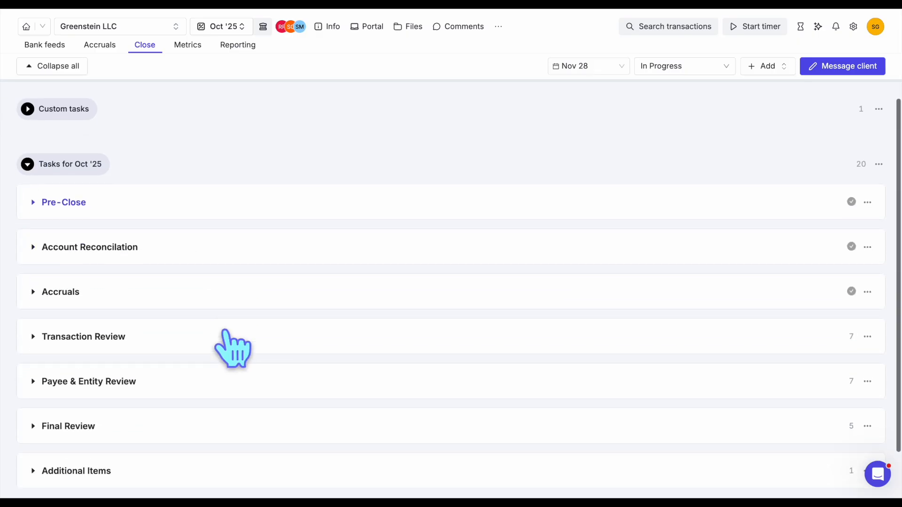
left_click(88, 337)
- Open the Transactions Without Payees report, check its available date ranges, and close the report
left_click(94, 369)
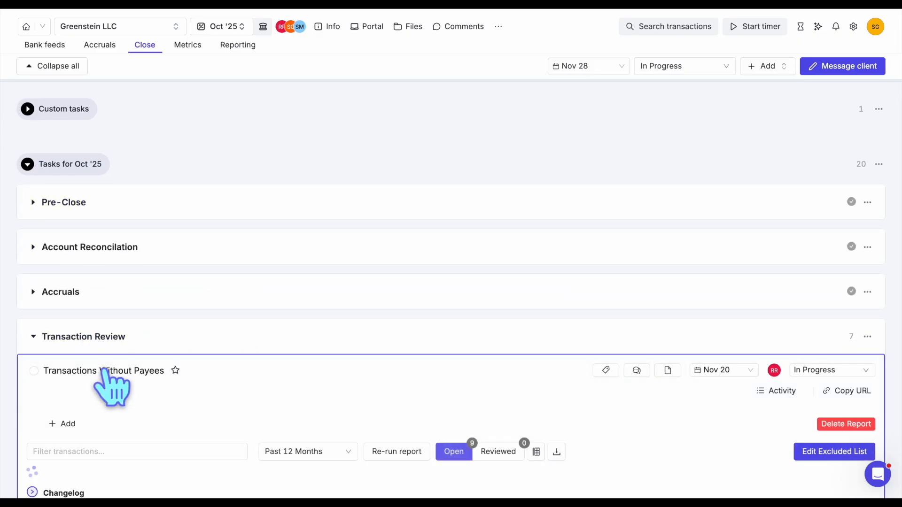
scroll(282, 338, "down", 4)
left_click(295, 277)
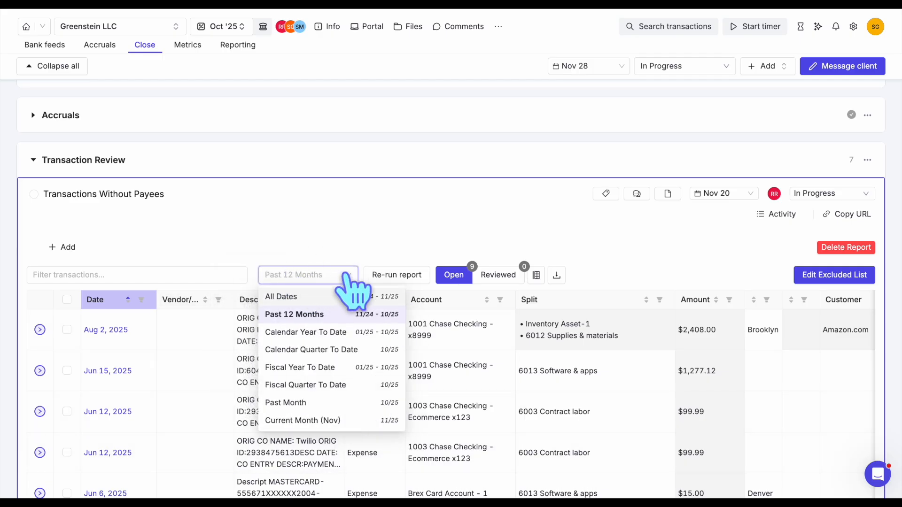
left_click(345, 276)
scroll(280, 216, "down", 1)
left_click(274, 200)
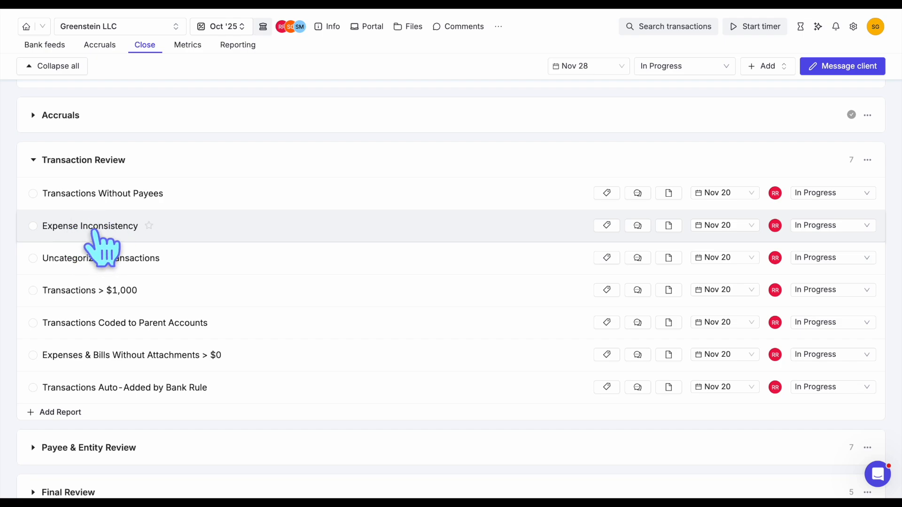
- Open the Expense Inconsistency report and check which date ranges it offers, keeping Past Month selected
scroll(82, 222, "up", 1)
left_click(90, 239)
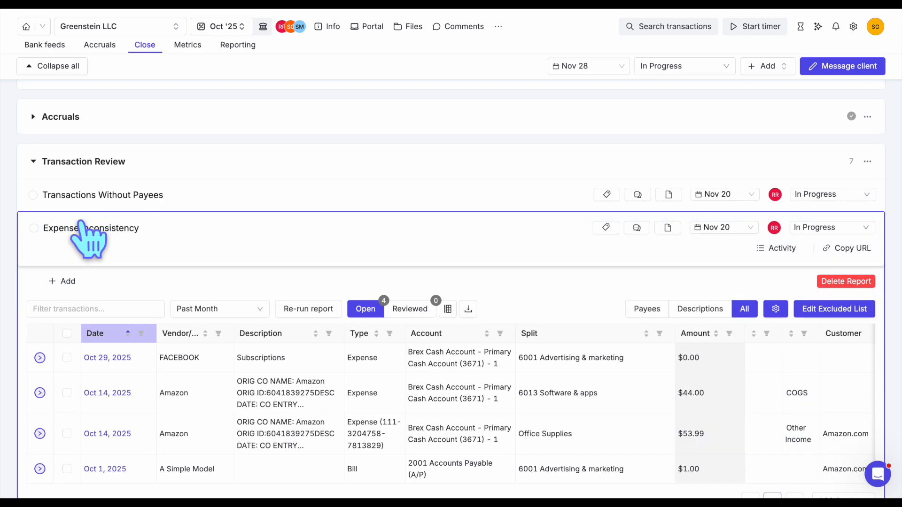
scroll(416, 243, "down", 2)
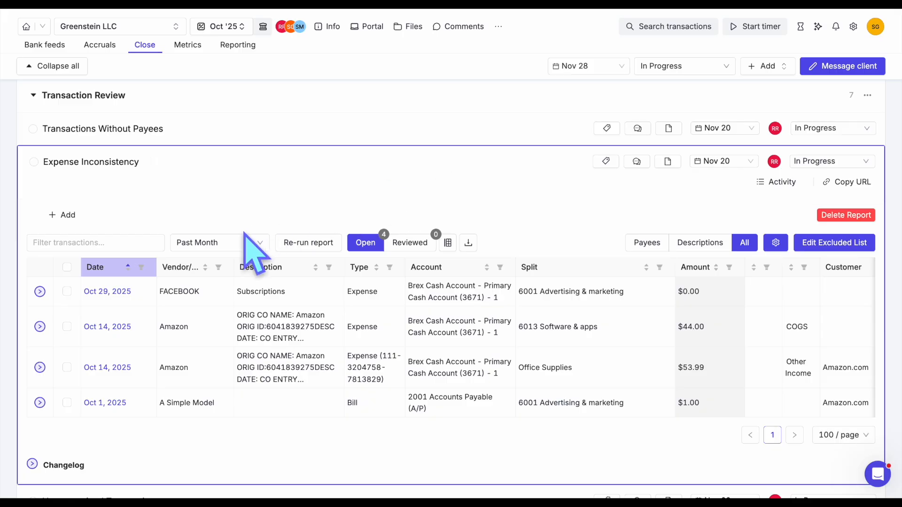
left_click(226, 242)
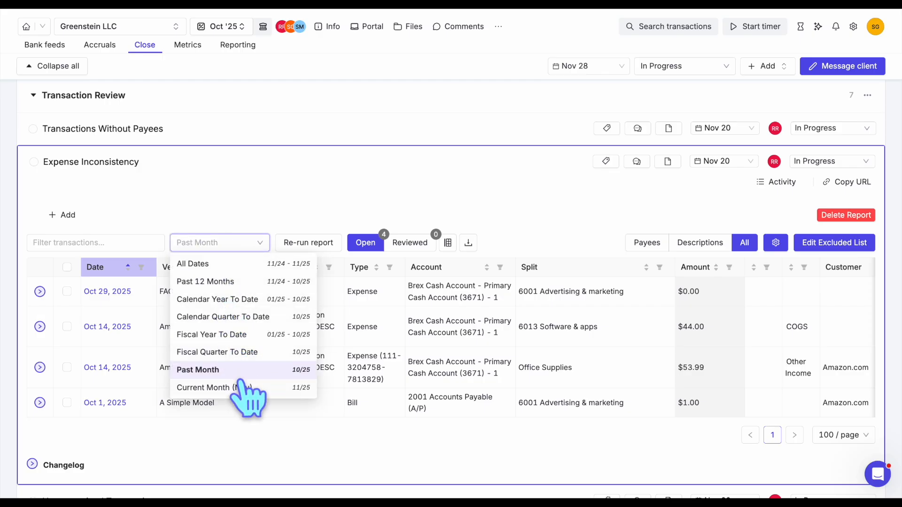
left_click(258, 244)
left_click(183, 289)
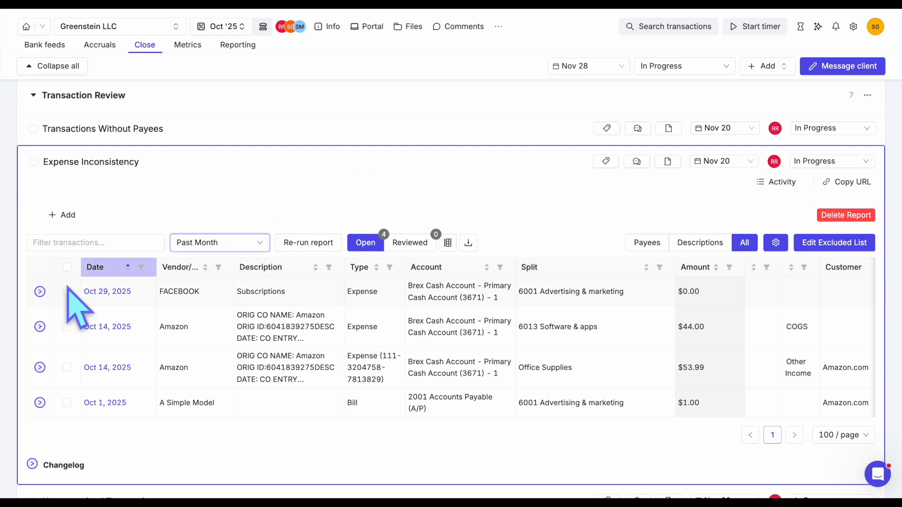
- Expand the Oct 29, 2025 FACEBOOK expense and examine how its similar historical transactions were coded
left_click(40, 291)
scroll(45, 307, "down", 3)
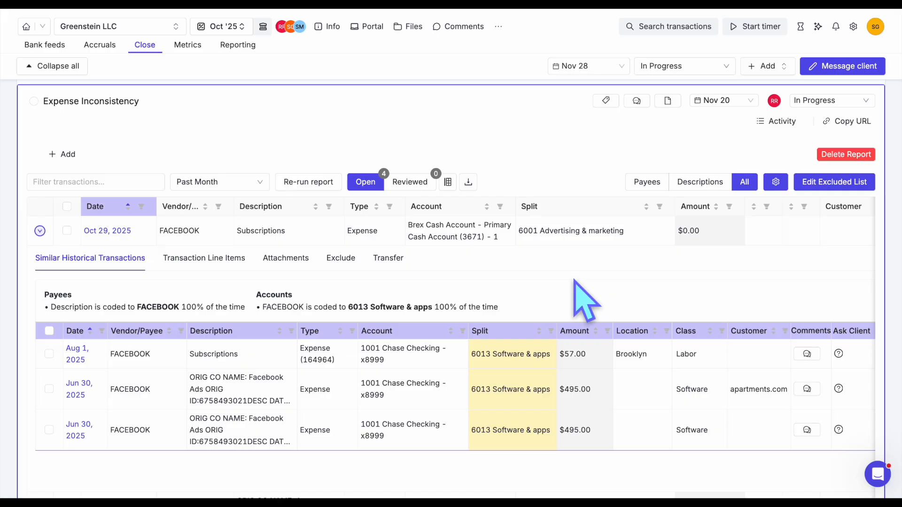
left_click_drag(352, 307, 521, 322)
left_click(521, 322)
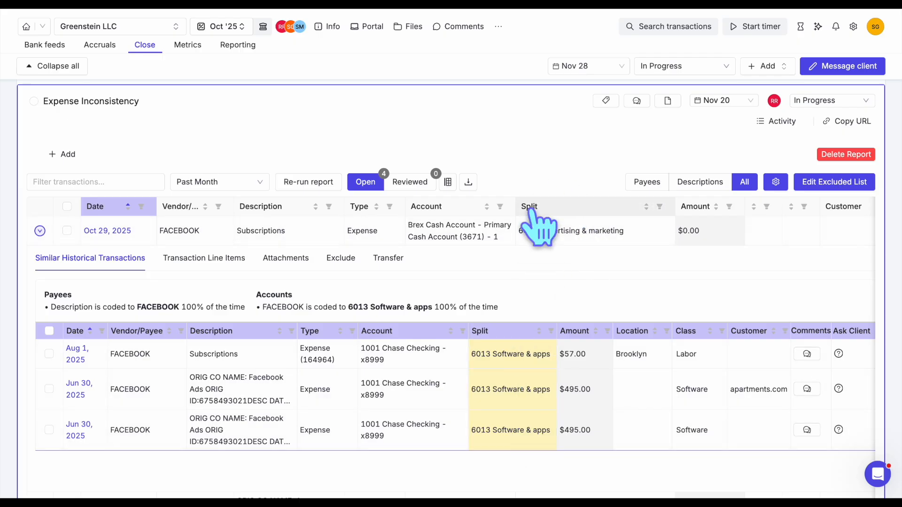
- Recode the Oct 29, 2025 FACEBOOK expense's split to 6013 Software & apps and re-run the report
left_click(582, 235)
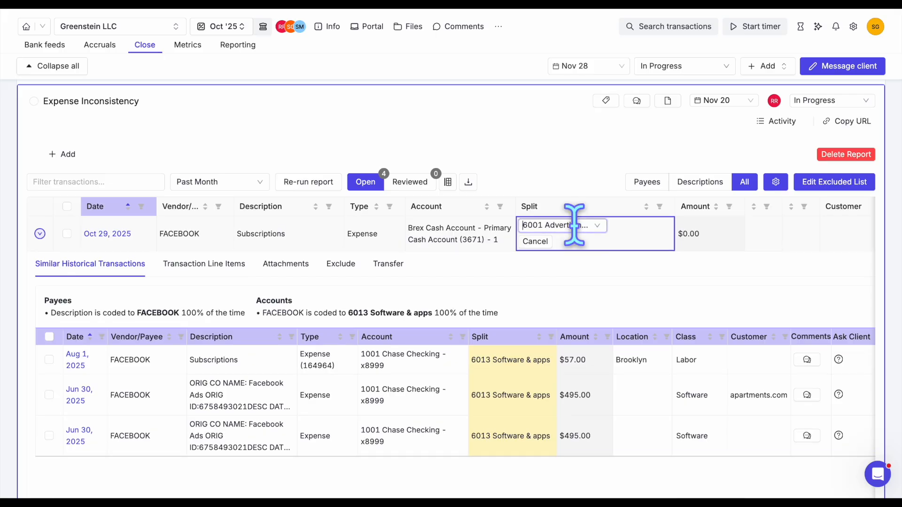
left_click(574, 224)
type("Sof")
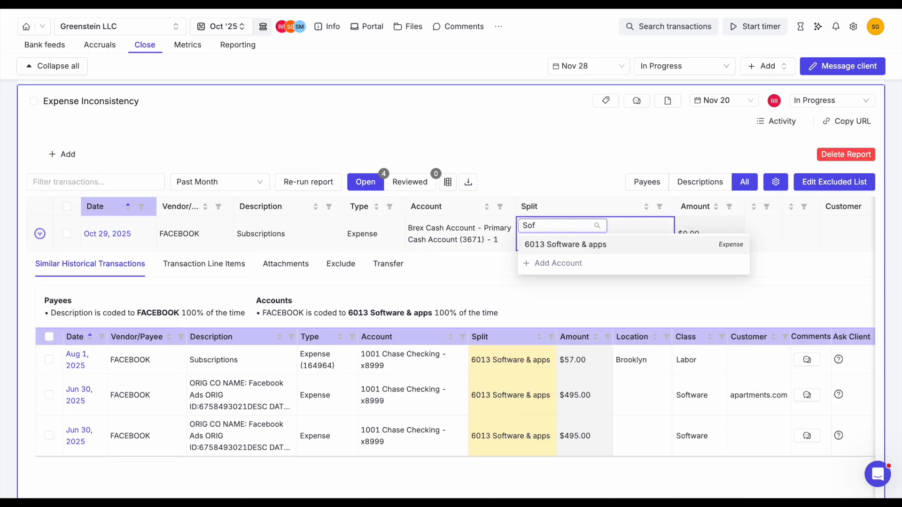
left_click(574, 245)
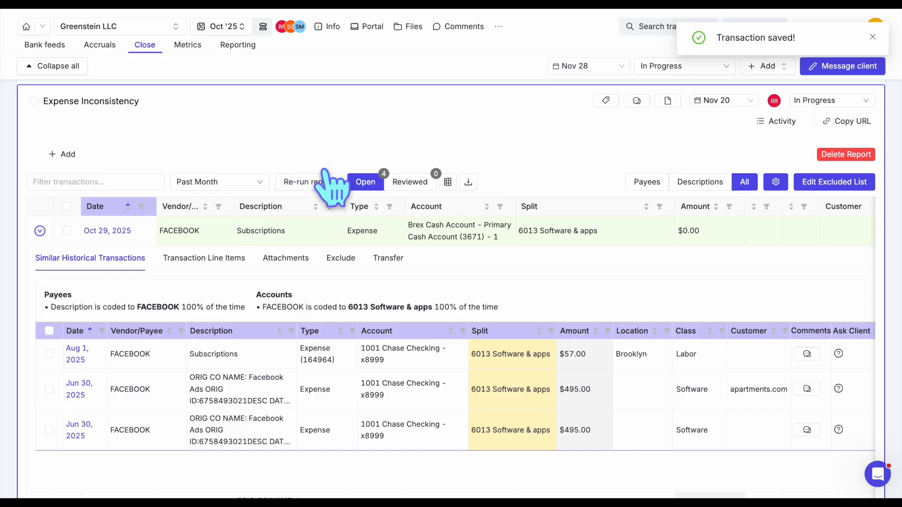
left_click(297, 182)
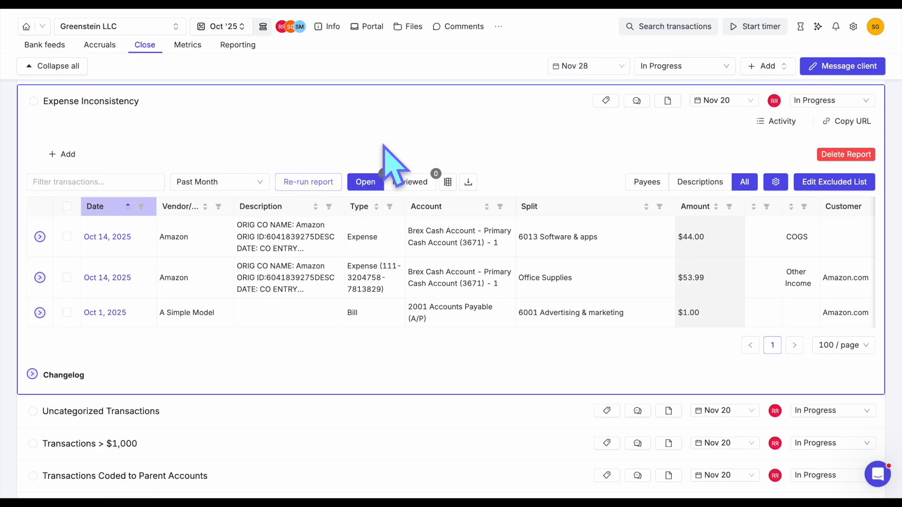
- Review the account coding history in the $44.00 Amazon expense's similar historical transactions, and collapse its details
scroll(414, 119, "up", 1)
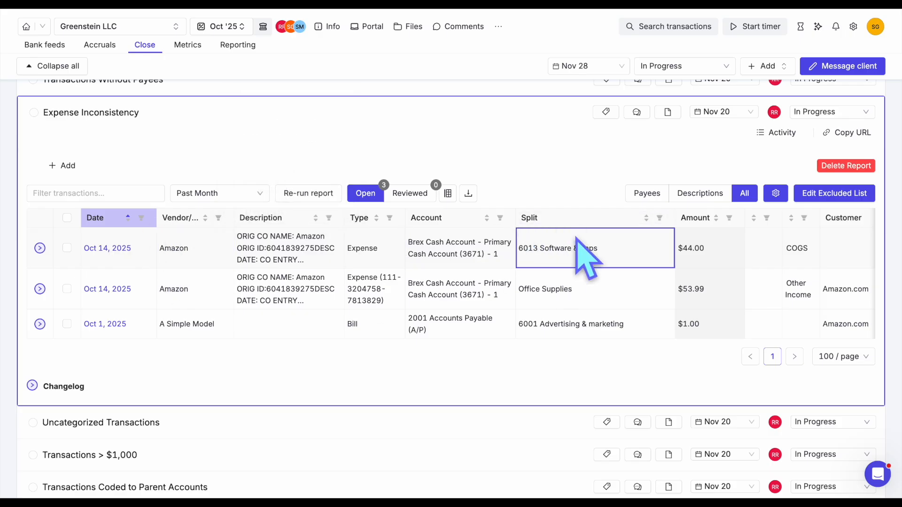
left_click(40, 248)
scroll(101, 277, "down", 3)
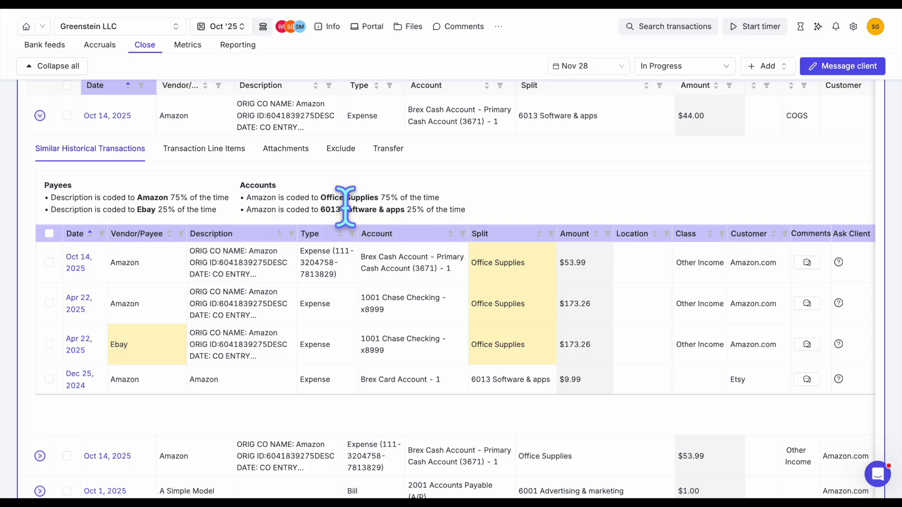
left_click_drag(322, 197, 442, 197)
left_click(490, 193)
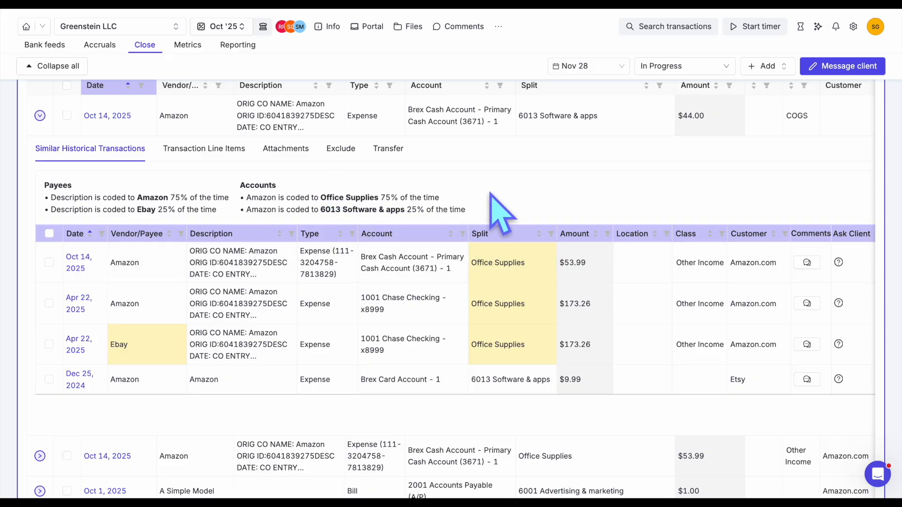
left_click(40, 116)
- Mark the $44.00 Amazon expense as reviewed in the Expense Inconsistency report
scroll(238, 153, "right", 5)
scroll(238, 148, "up", 3)
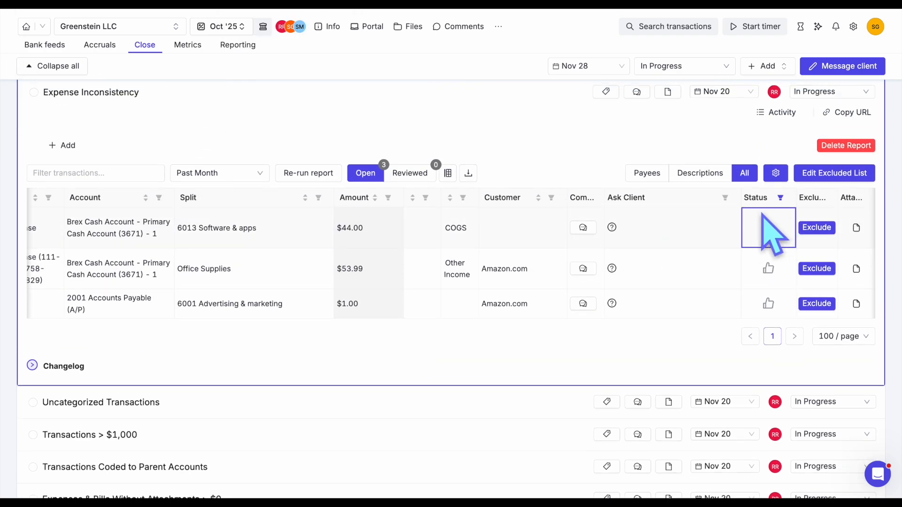
left_click(768, 227)
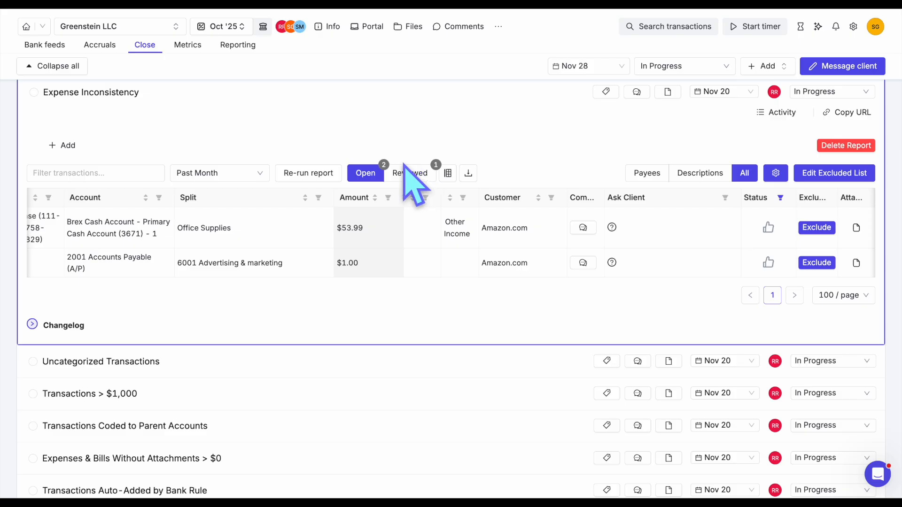
- Show the report's reviewed transactions and expand the $44.00 Amazon expense to its similar historical transactions
left_click(414, 173)
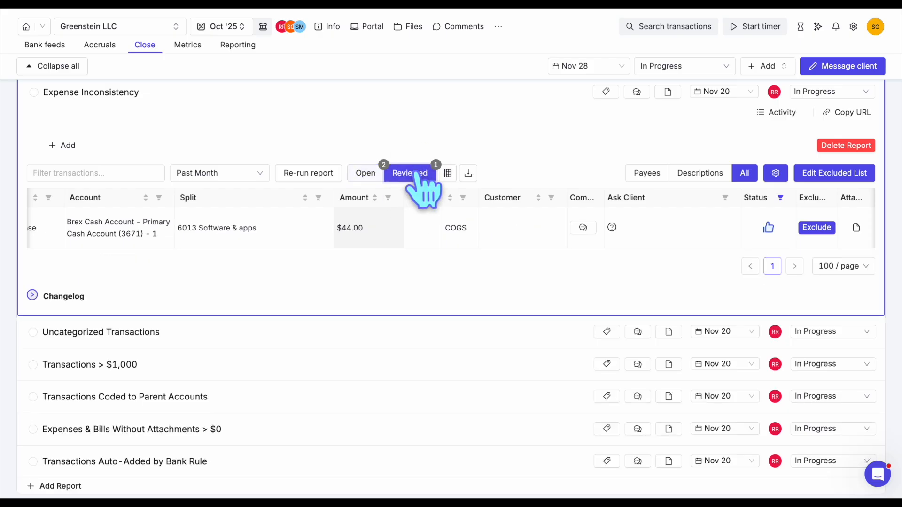
scroll(391, 221, "left", 10)
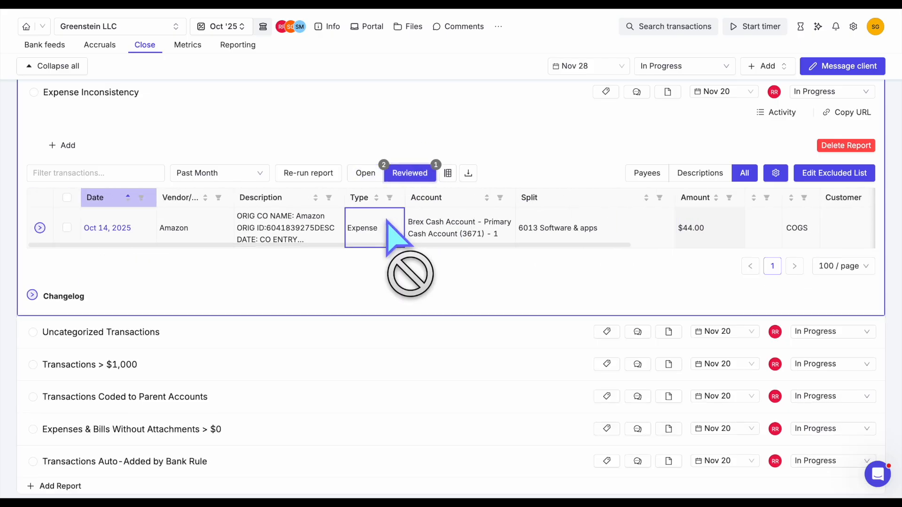
left_click(40, 228)
scroll(91, 278, "down", 2)
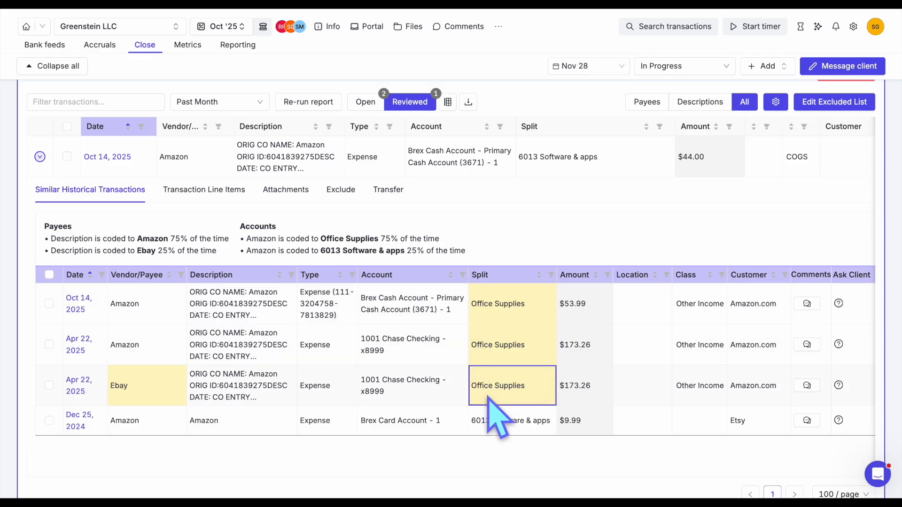
left_click(491, 303)
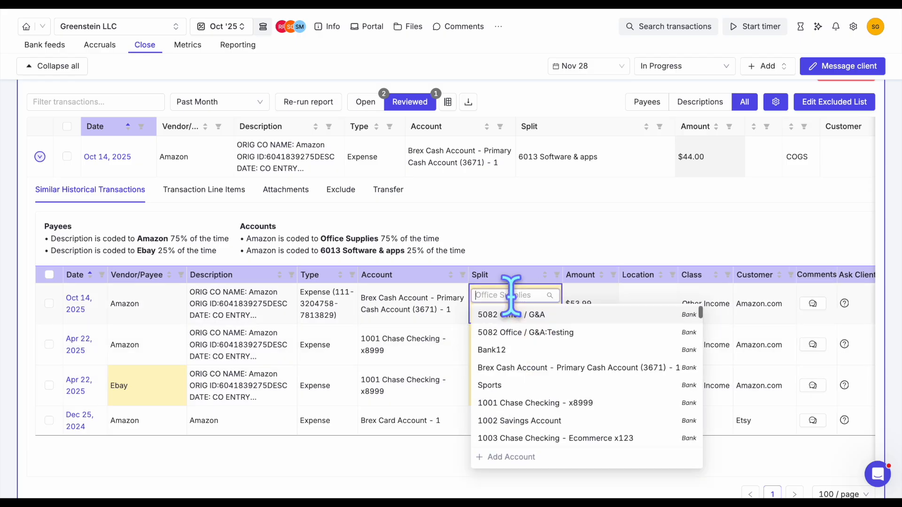
left_click(614, 243)
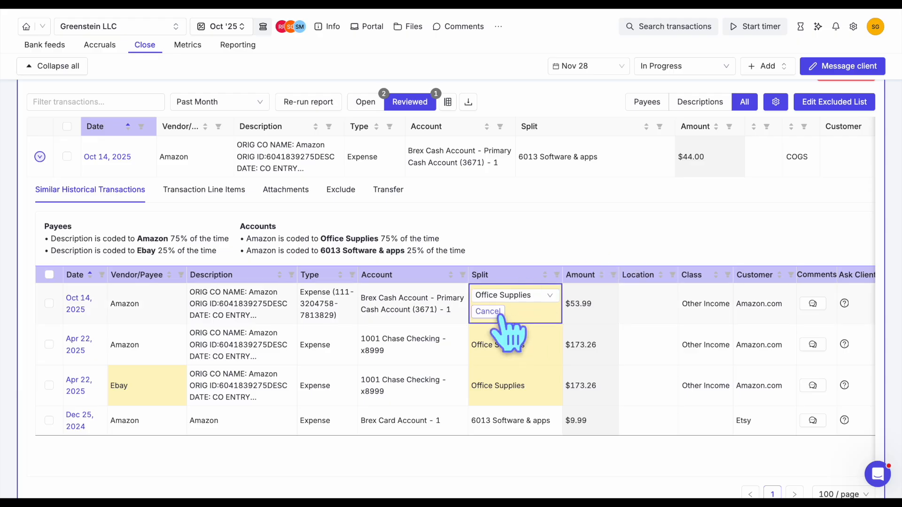
left_click(497, 314)
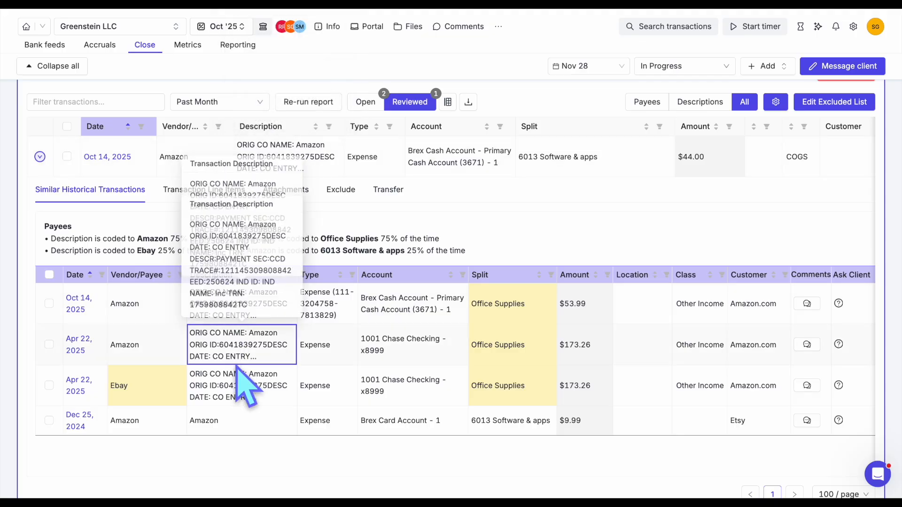
- Change the payee of the Apr 22, 2025 historical transaction coded to Ebay to the vendor Amazon
left_click(144, 382)
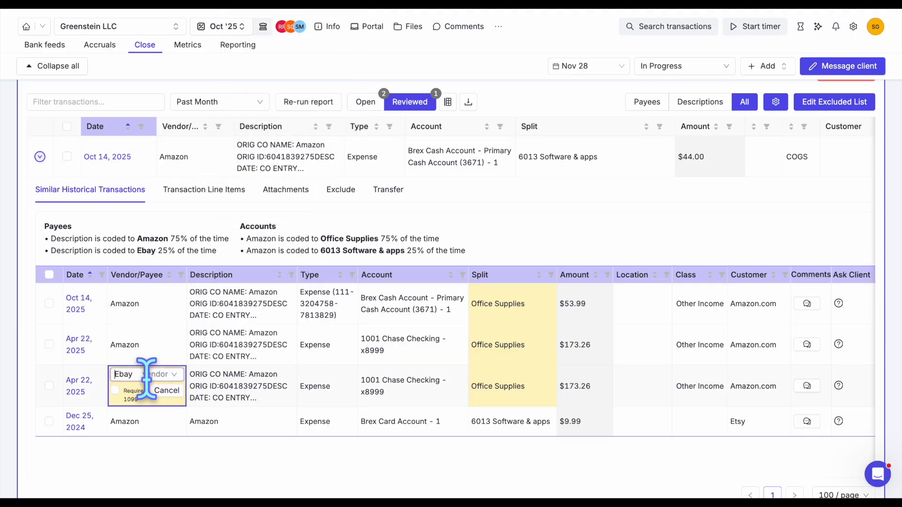
left_click(146, 374)
type("amazon")
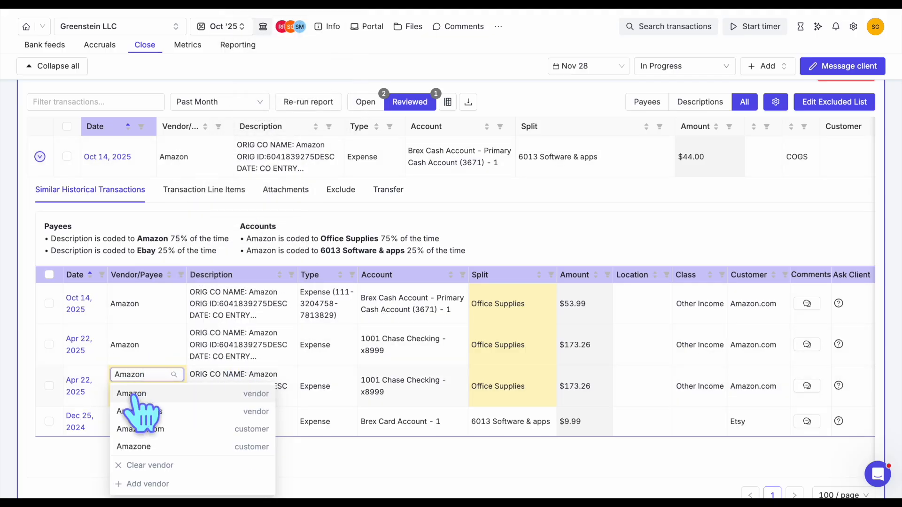
left_click(135, 394)
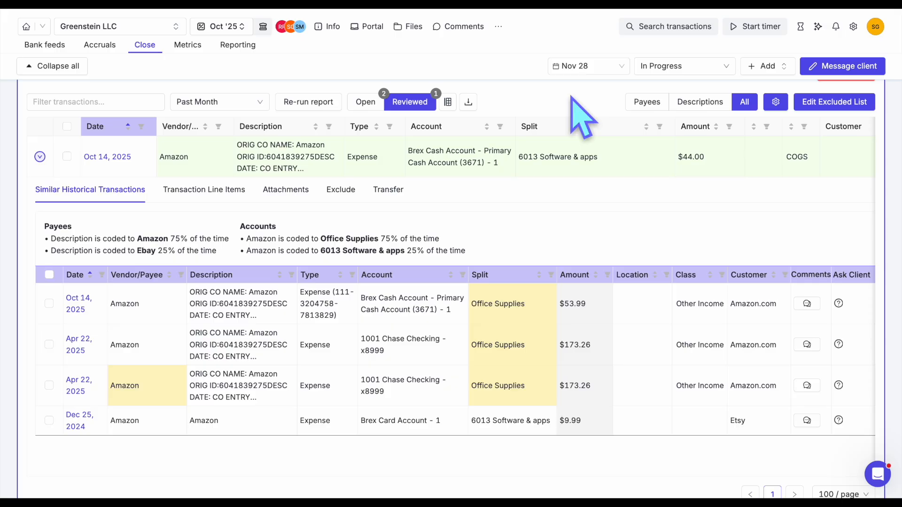
- Open the report's excluded list and examine the account, vendor/customer and transaction type exclusion options
left_click(836, 101)
left_click(484, 75)
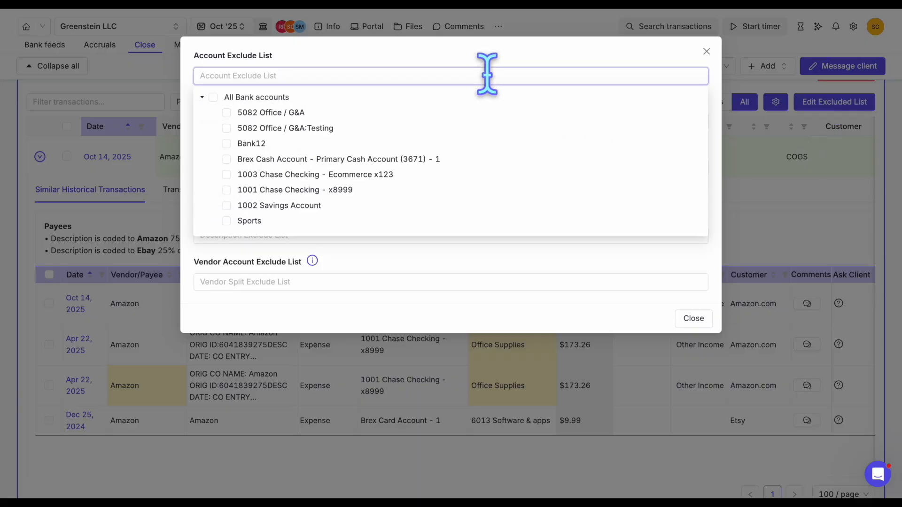
left_click(446, 58)
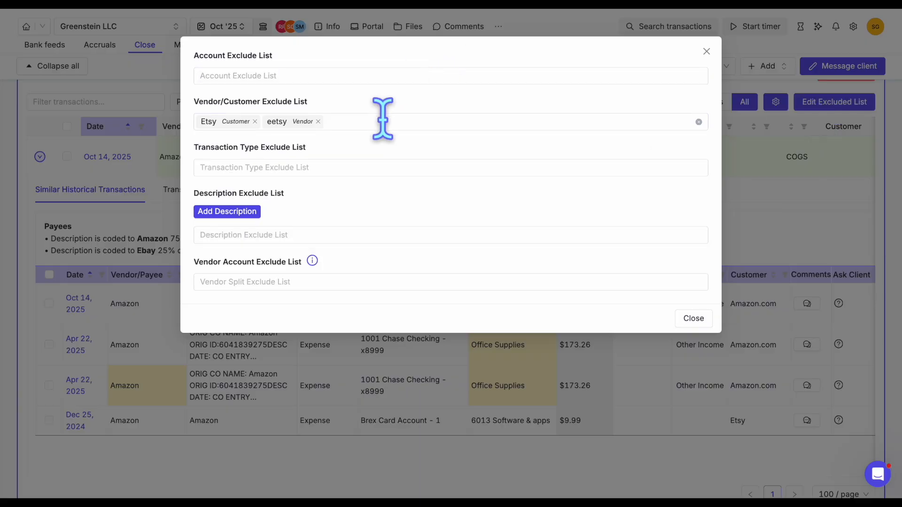
left_click(383, 120)
left_click(394, 106)
left_click(314, 165)
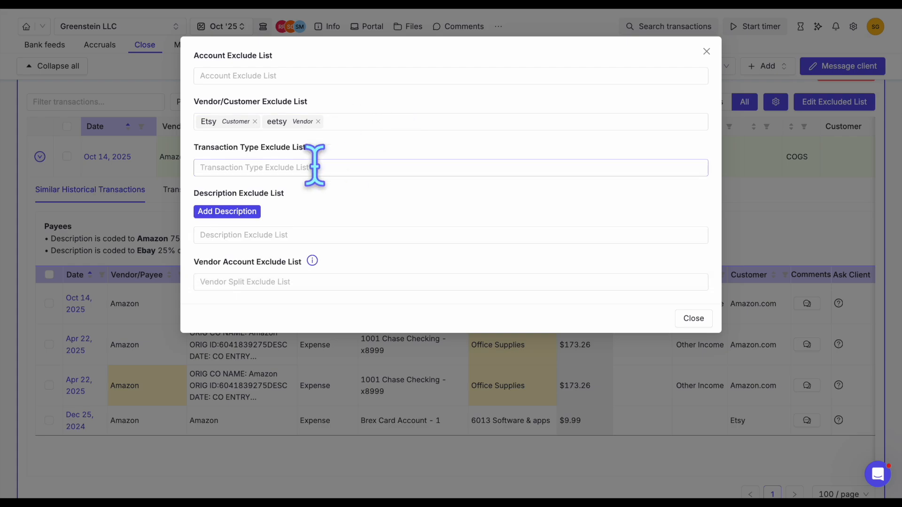
left_click(338, 143)
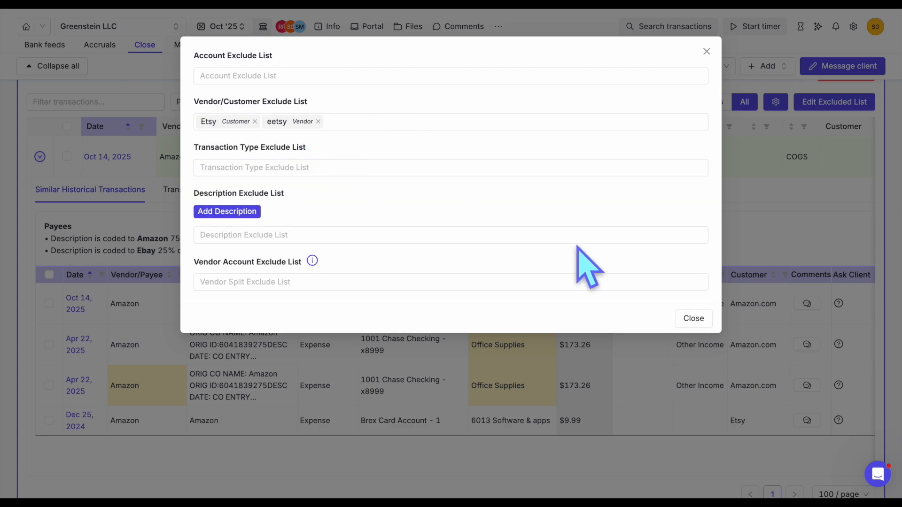
- Close the exclusion list, collapse the $44.00 Amazon expense and show the Expense Inconsistency report's open transactions
left_click(694, 319)
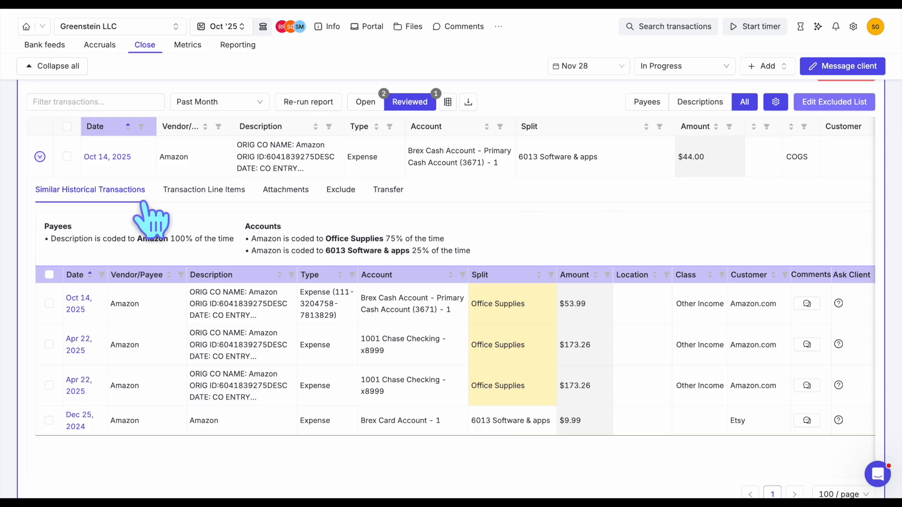
left_click(40, 156)
scroll(148, 177, "up", 3)
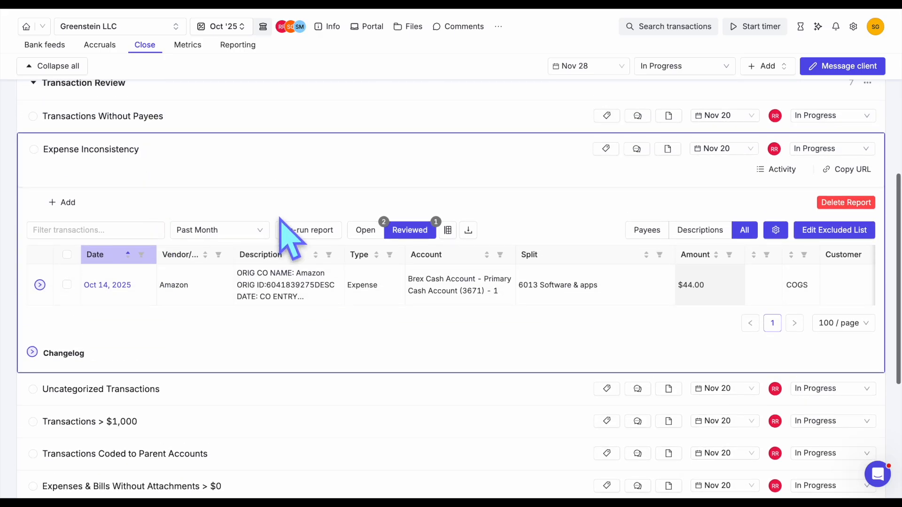
left_click(366, 230)
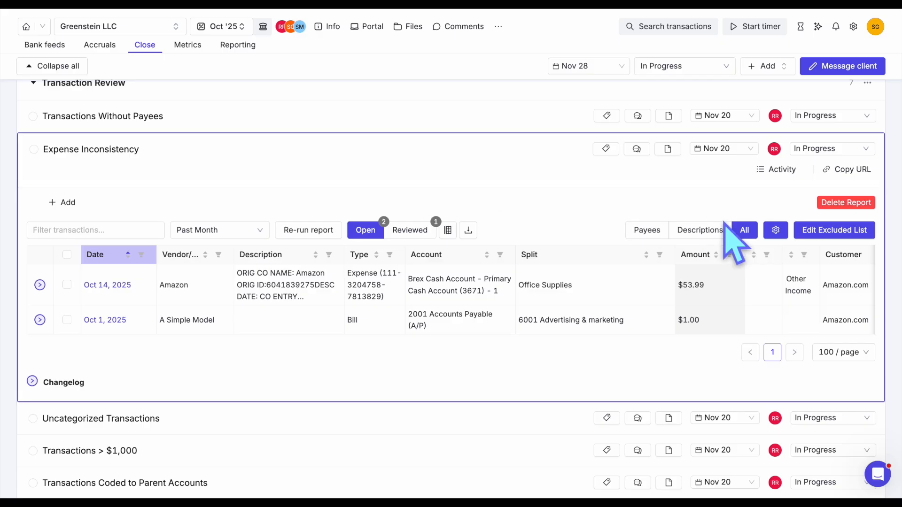
- Set the Expense Inconsistency report to check historicals against year-to-date (YTD) values, trying Fiscal YTD along the way
left_click(780, 230)
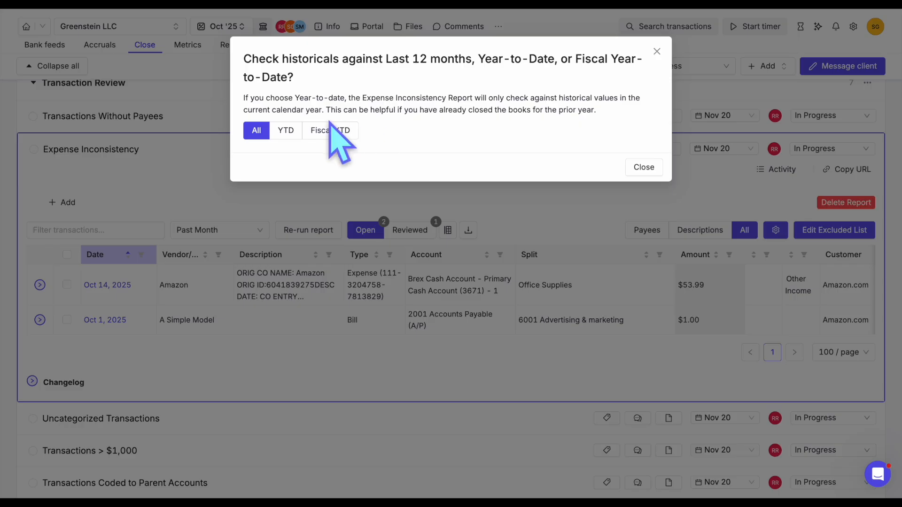
left_click(291, 130)
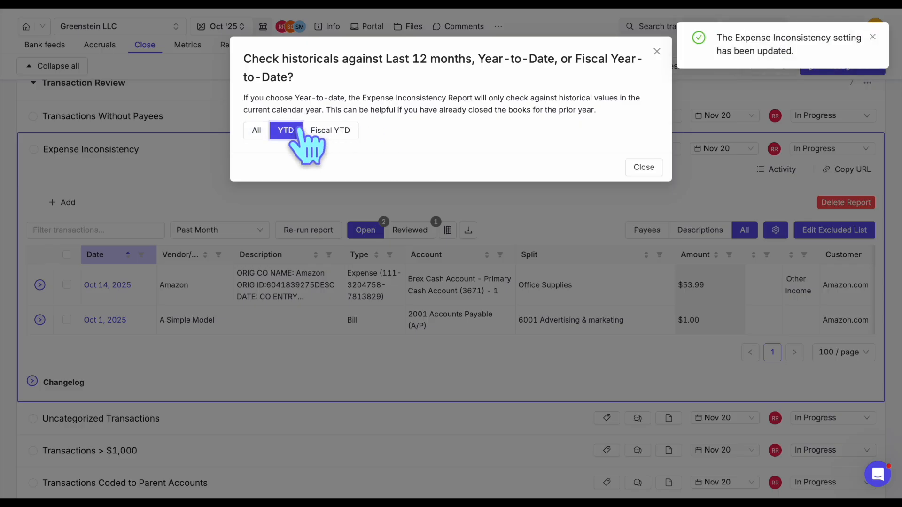
left_click(324, 131)
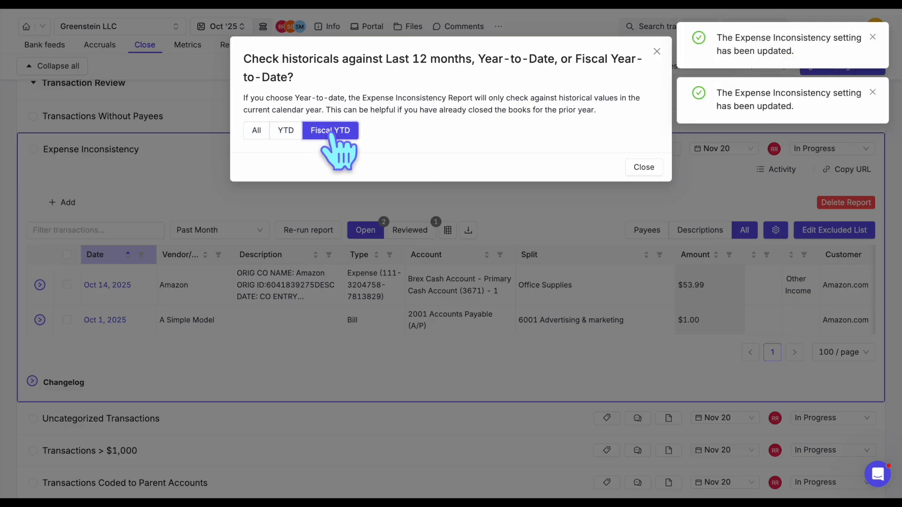
left_click(285, 131)
left_click(641, 167)
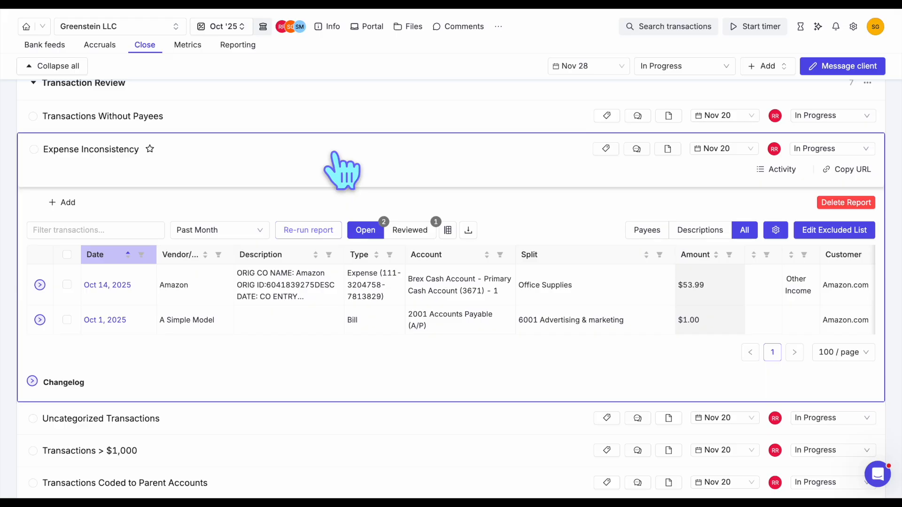
- Collapse the Expense Inconsistency report and all task sections of the Oct '25 close
left_click(336, 155)
scroll(182, 157, "up", 2)
left_click(33, 150)
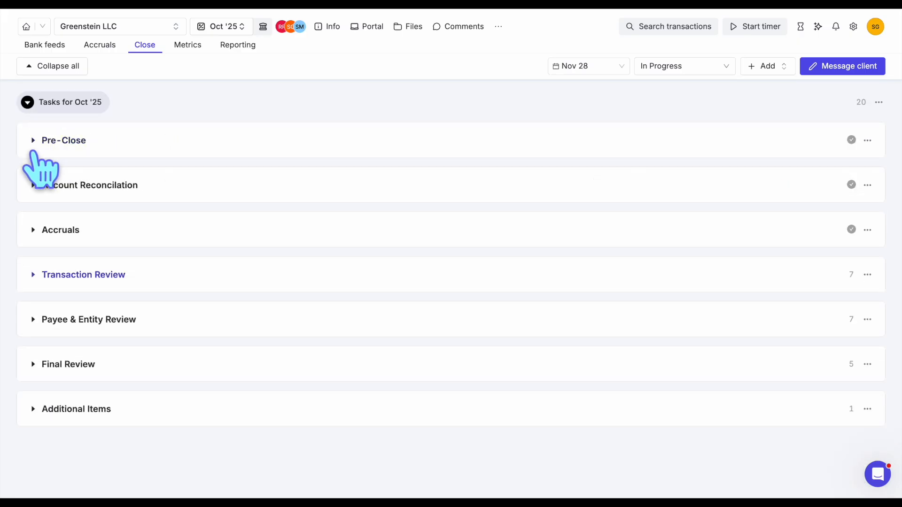
left_click(54, 66)
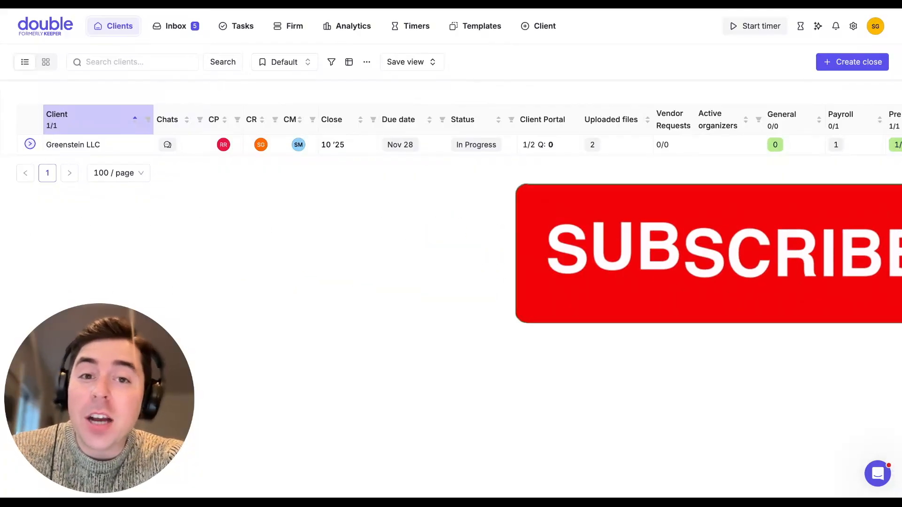
- View the help and support options from the client list, and close them again
left_click(880, 468)
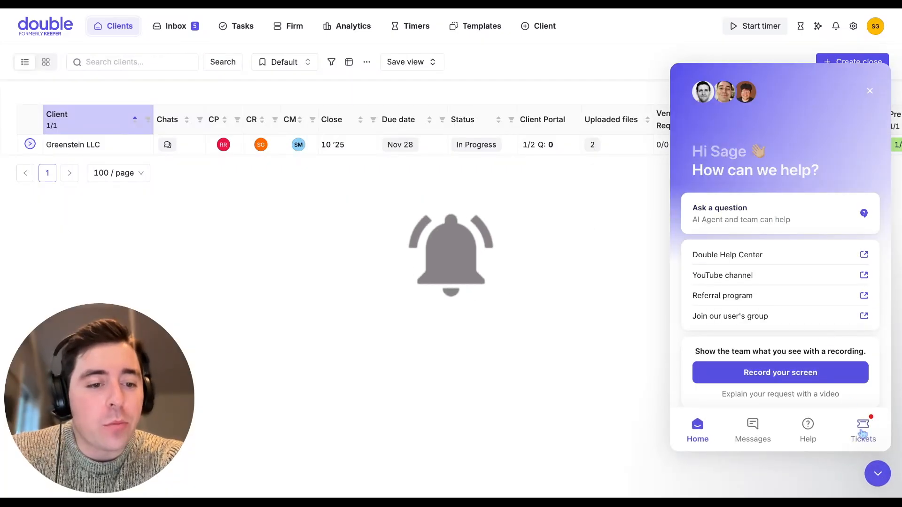
left_click(879, 475)
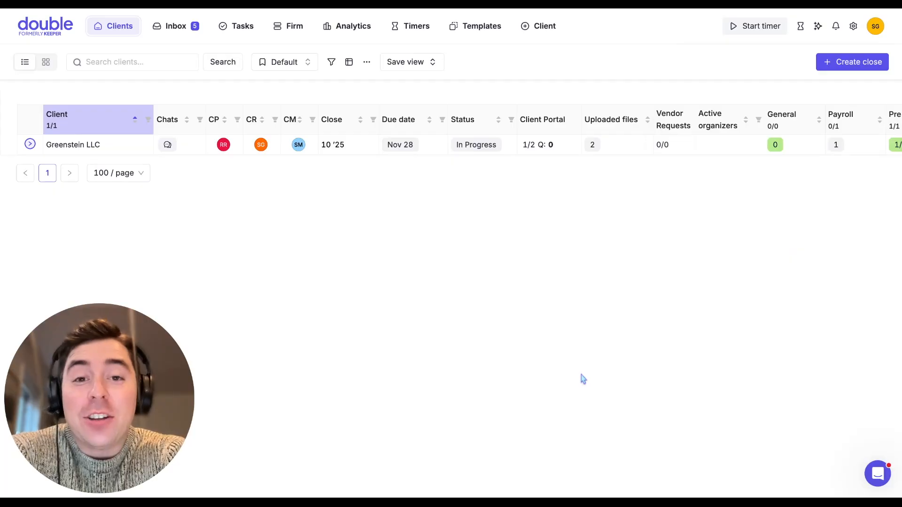